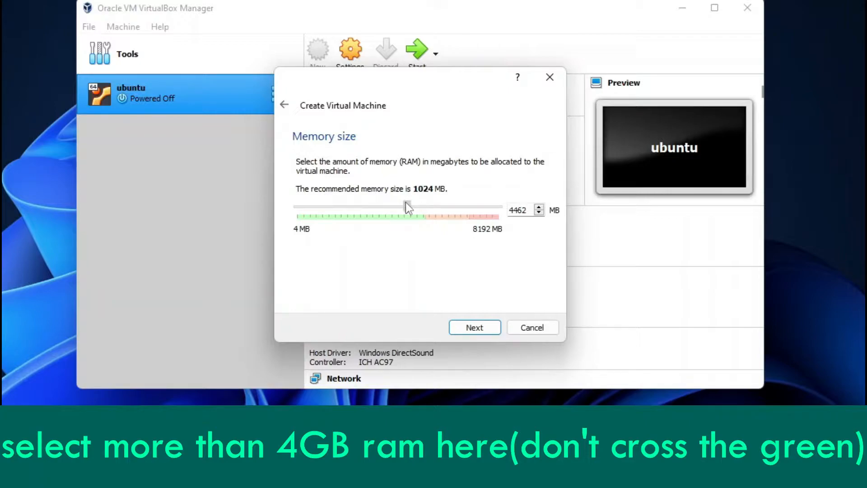
Set the new virtual machine's memory to 4096 MB and choose to create a virtual hard disk now.
drag(526, 210, 513, 211)
text(096)
click(493, 329)
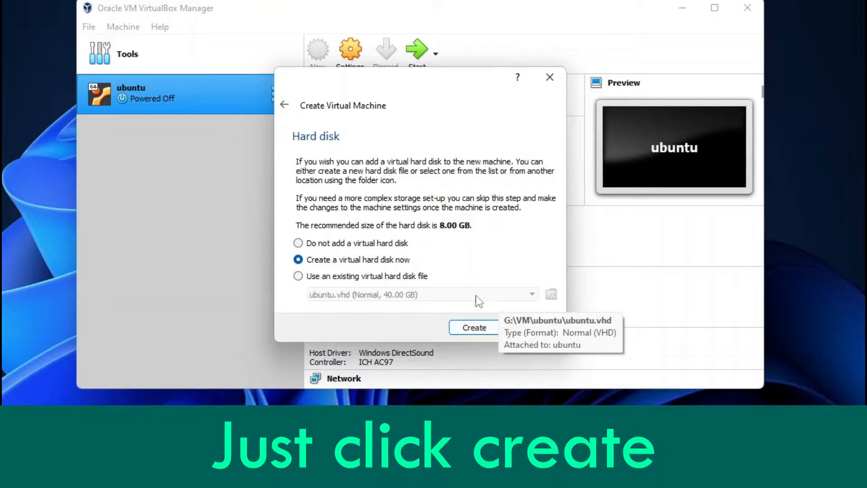
click(465, 331)
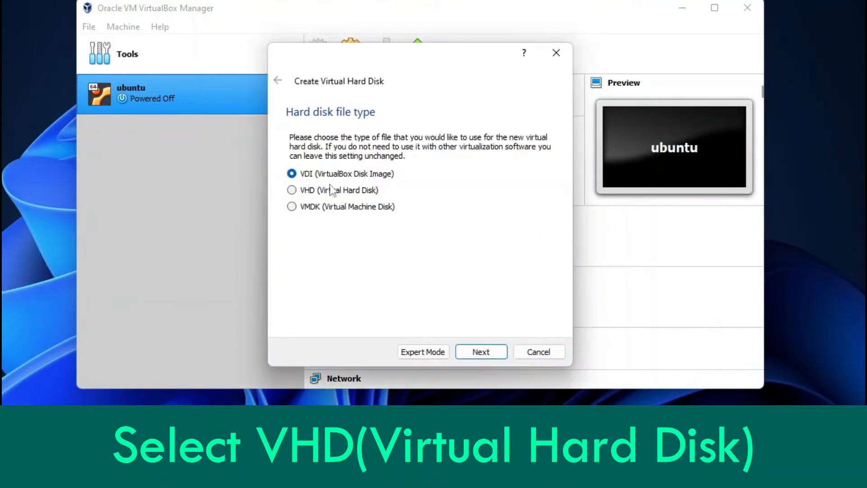
Create a dynamically allocated VHD (Virtual Hard Disk) of 40 GB for the Garuda_linux machine.
click(323, 191)
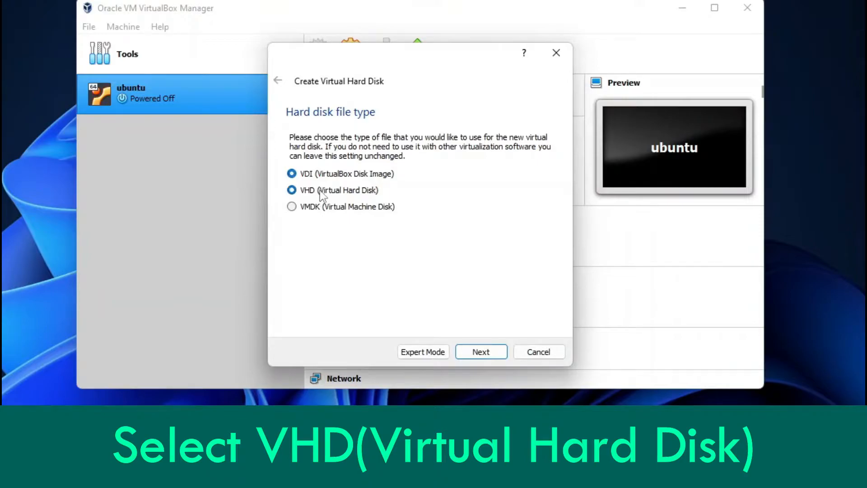
click(481, 352)
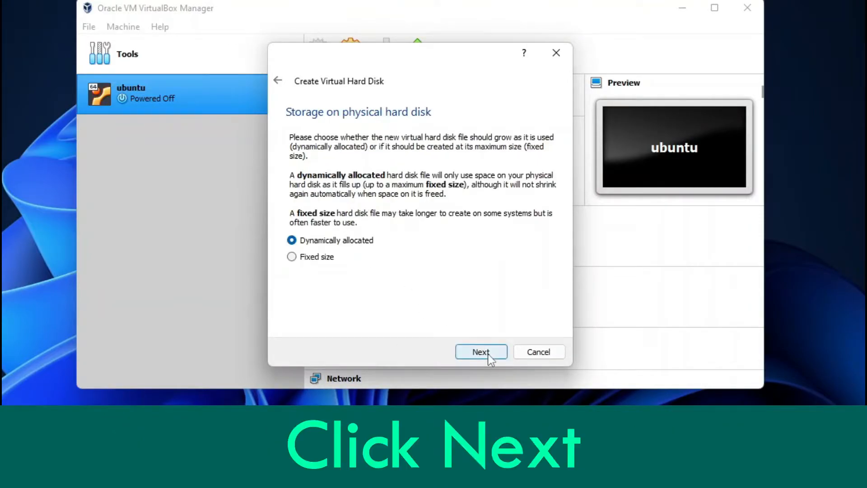
click(489, 355)
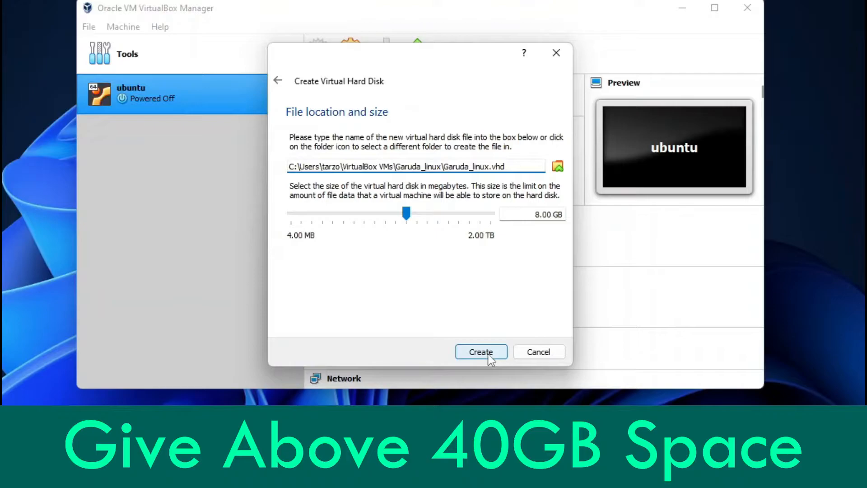
click(534, 214)
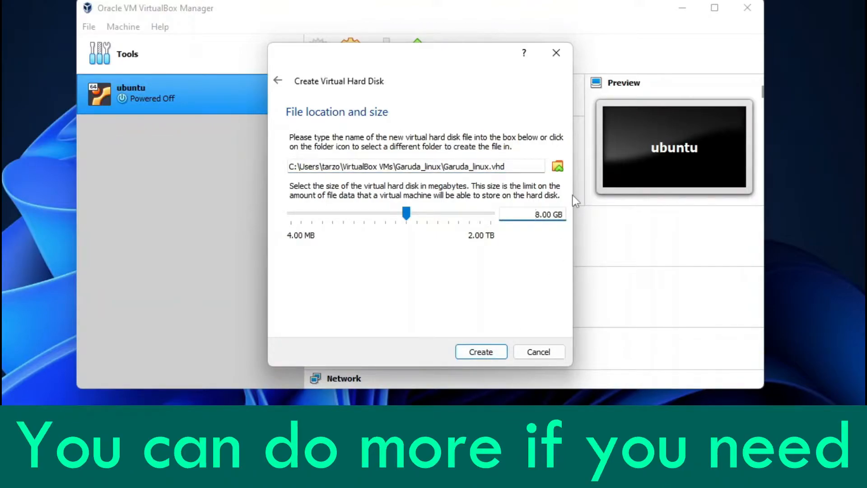
key(Delete)
text(40)
click(478, 348)
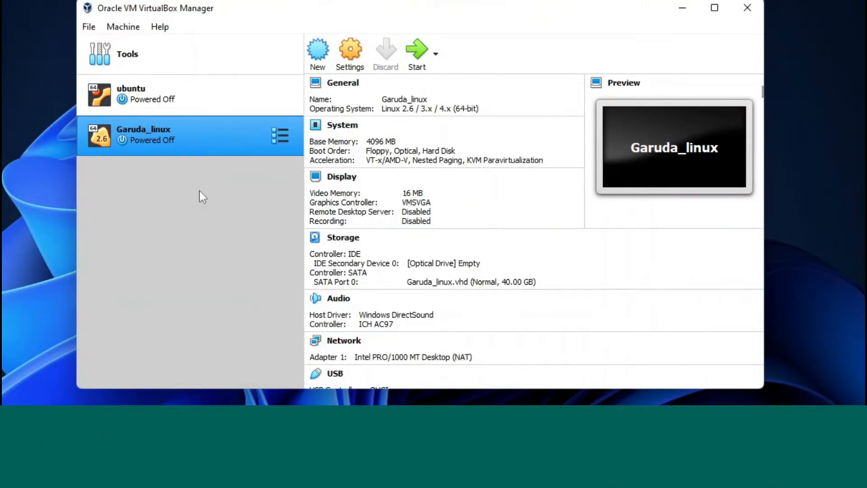
Open the settings of the Garuda_linux machine and set its processor count to 6.
click(351, 53)
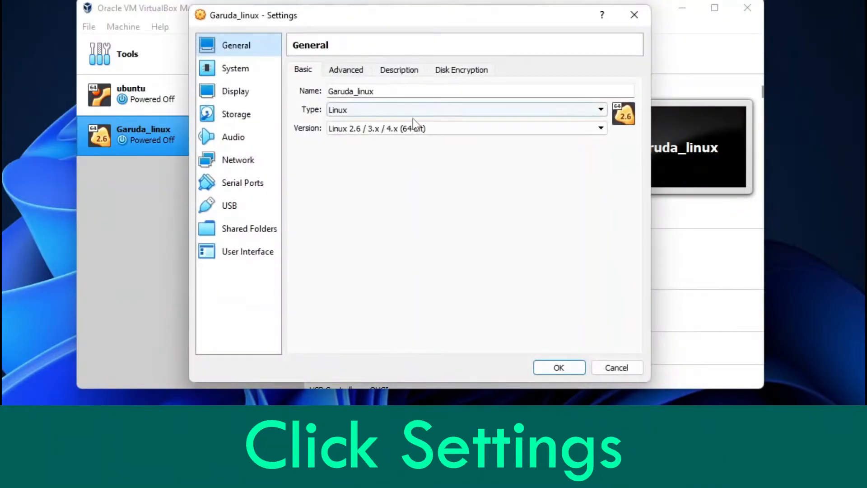
click(251, 77)
click(368, 70)
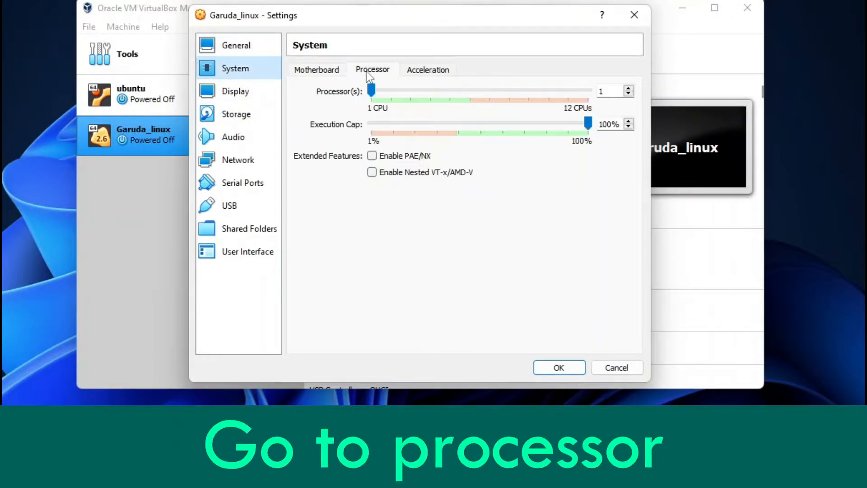
drag(375, 90, 471, 89)
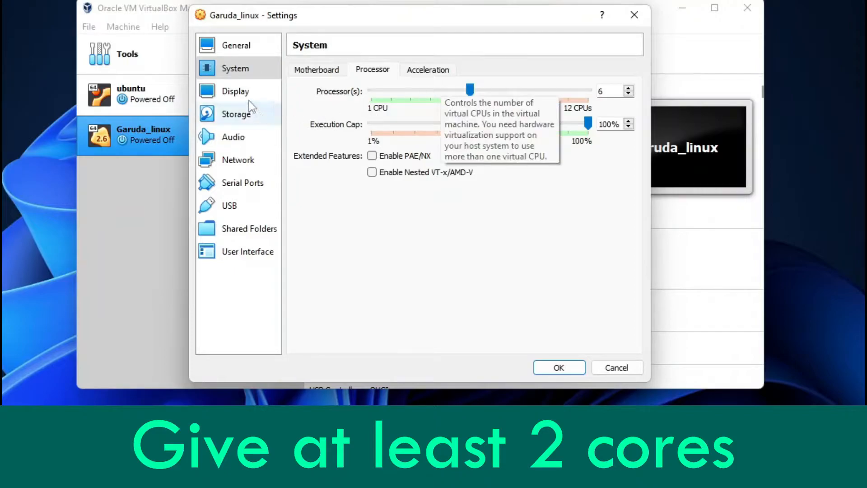
Raise the video memory of the Garuda_linux machine to 128 MB in its display settings.
click(251, 47)
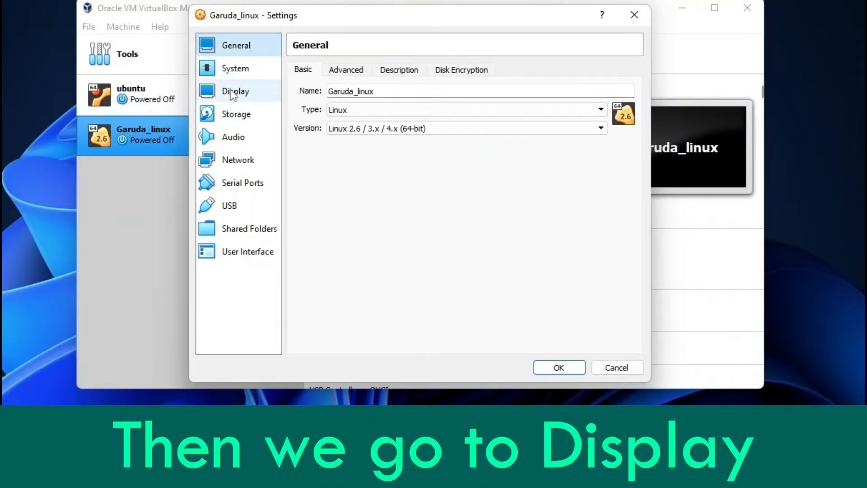
click(243, 96)
drag(397, 90, 583, 90)
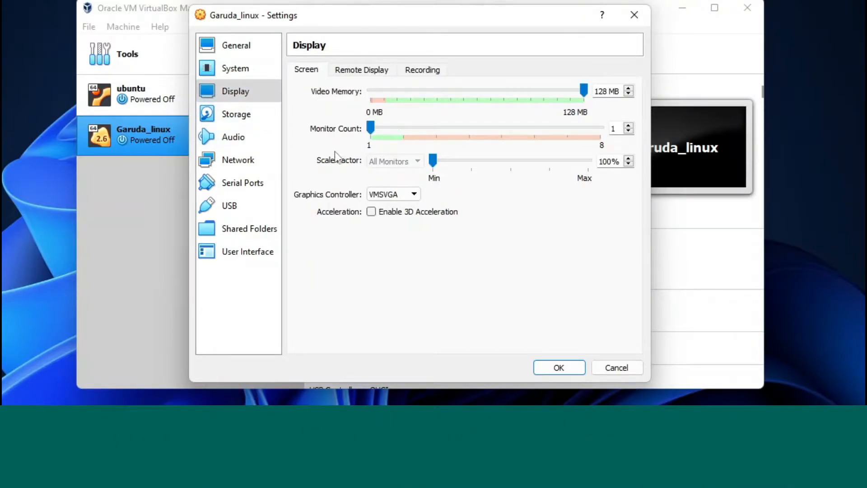
Load garuda-xfce-linux-zen-220101.iso from the OS folder on Storage (E:) into the empty IDE optical drive.
click(268, 122)
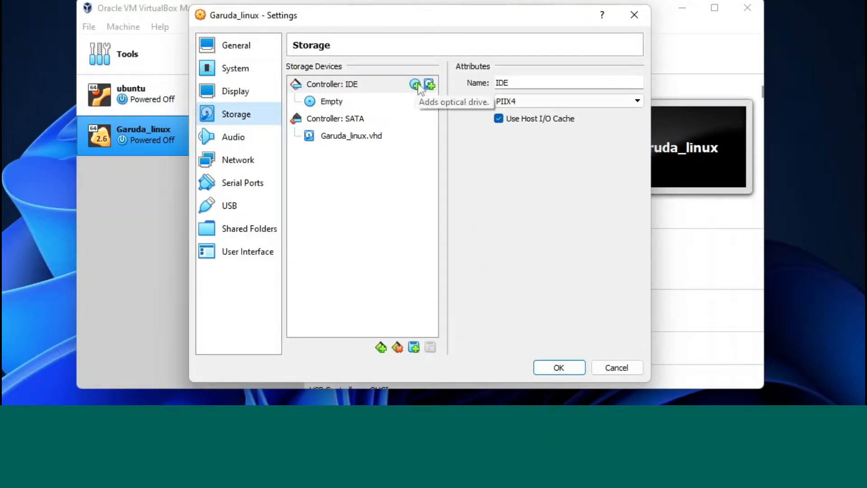
click(344, 103)
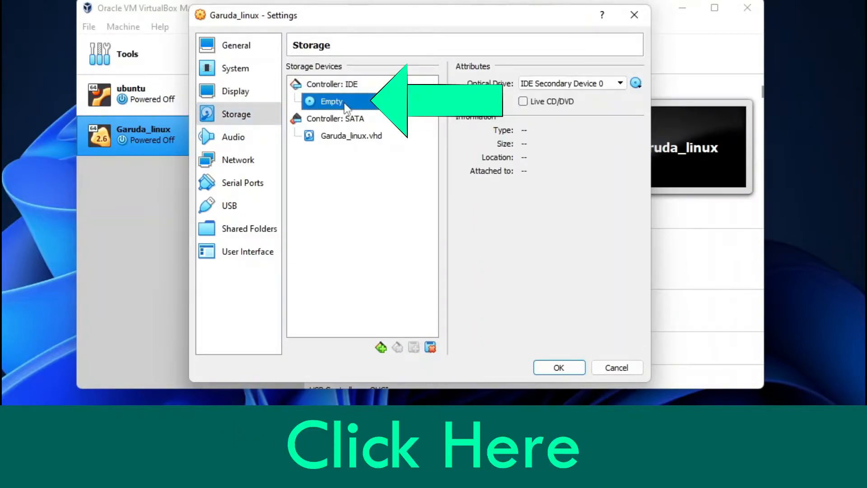
click(636, 83)
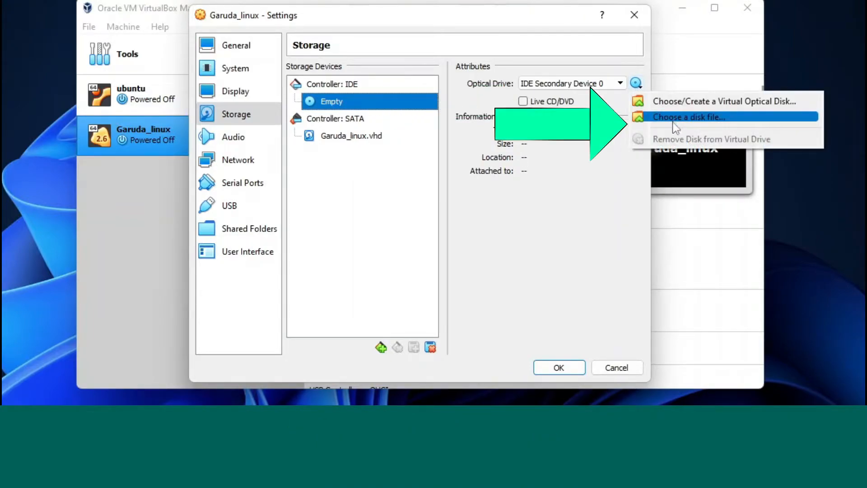
click(699, 118)
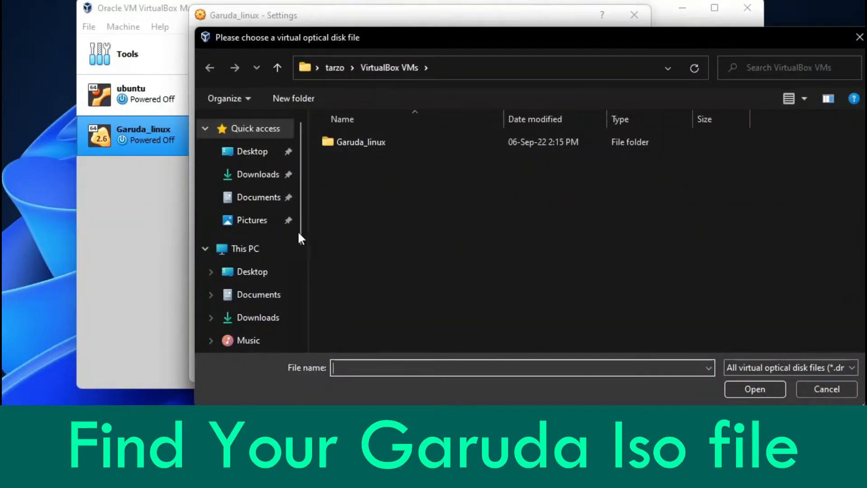
scroll(212, 318, down, 3)
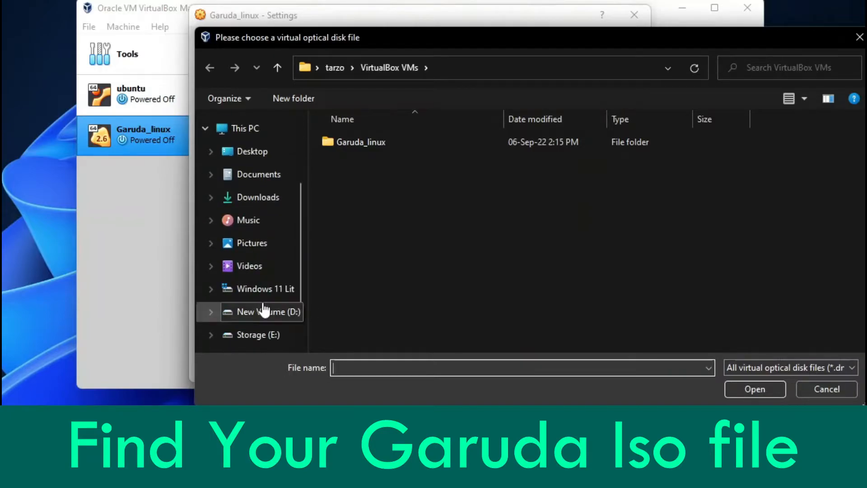
click(257, 334)
scroll(414, 231, down, 3)
scroll(414, 229, down, 1)
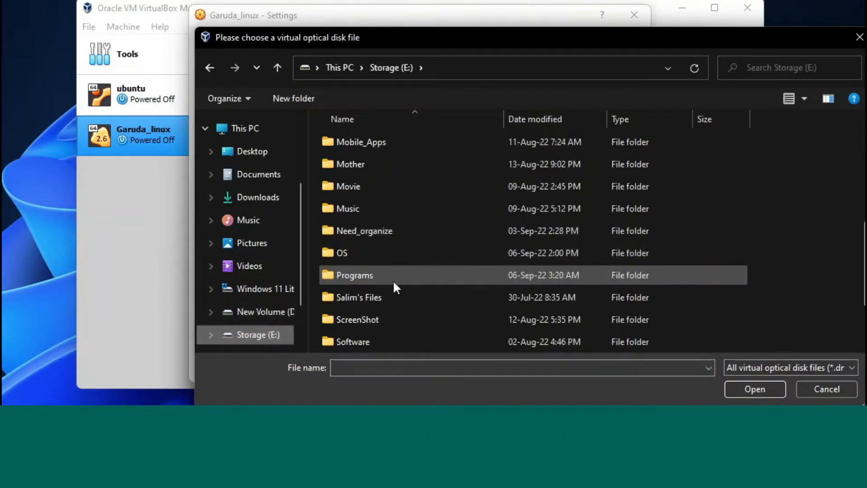
double_click(390, 251)
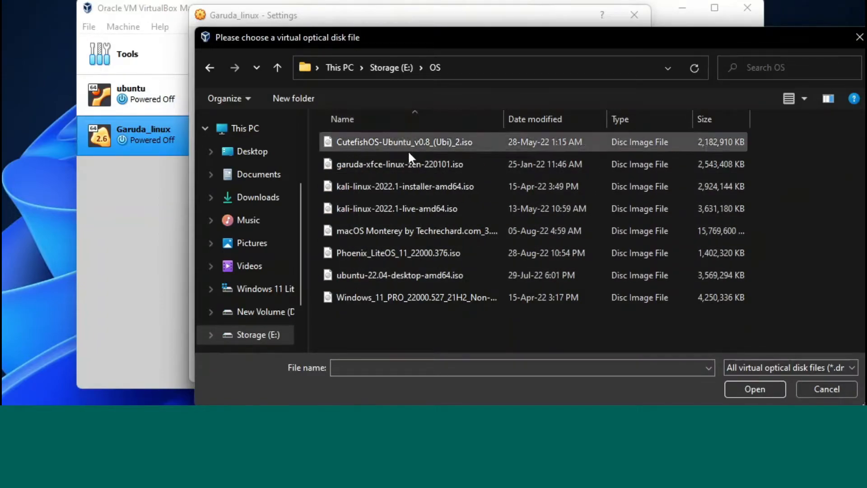
click(406, 167)
click(753, 390)
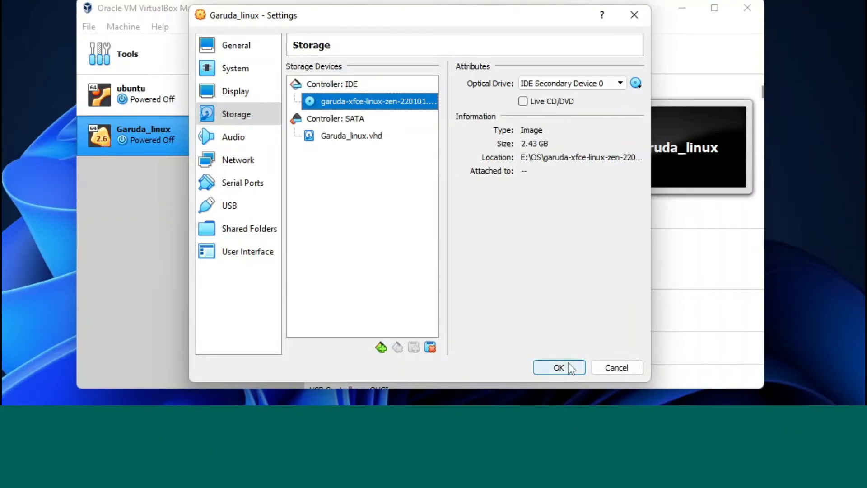
click(261, 133)
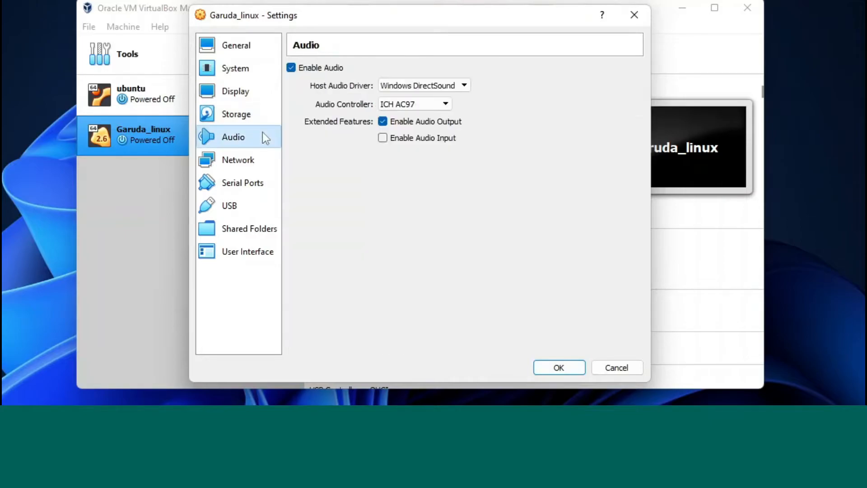
click(257, 87)
click(259, 73)
click(257, 91)
Set both Shared Clipboard and Drag'n'Drop to Bidirectional in the advanced general settings and save the machine settings.
click(250, 45)
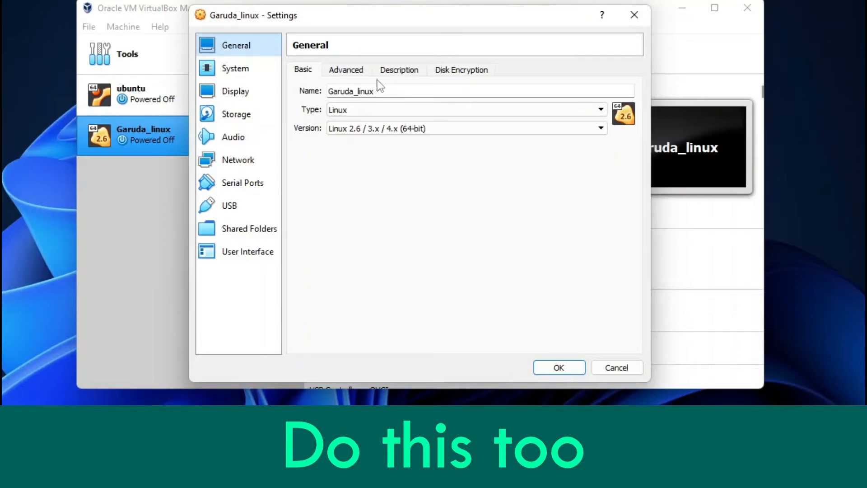
click(349, 71)
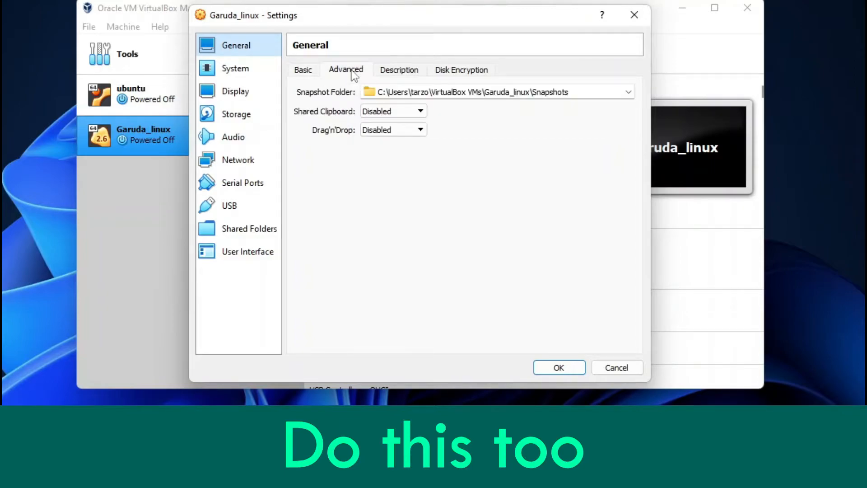
click(379, 118)
click(388, 150)
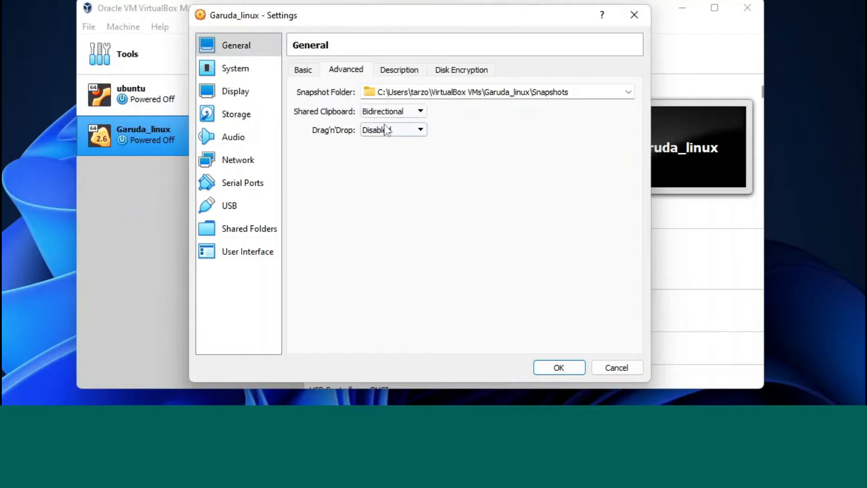
click(397, 130)
click(389, 170)
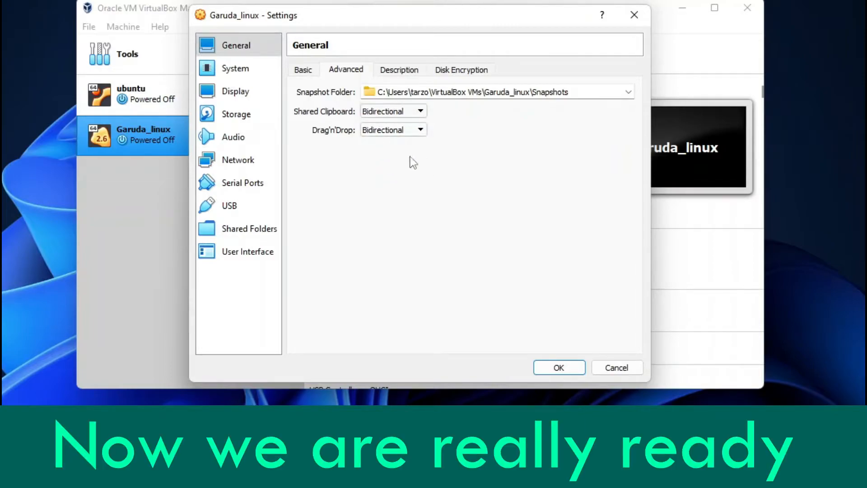
click(554, 369)
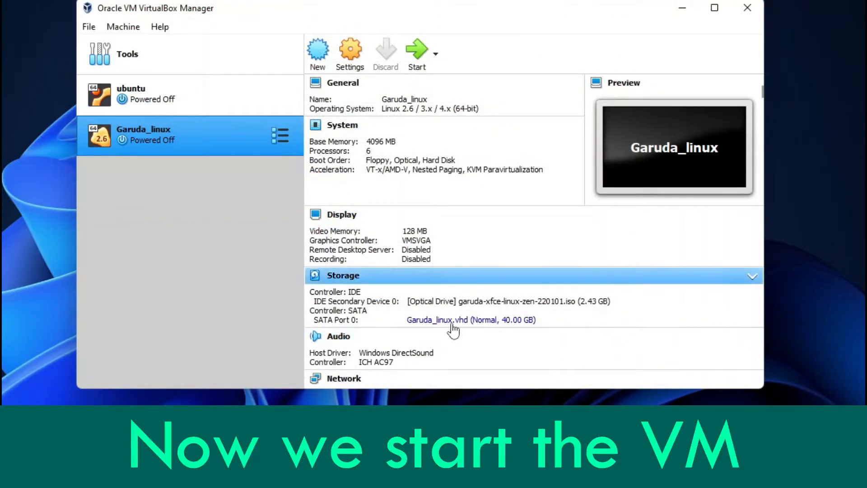
Start the Garuda_linux virtual machine, dismissing the auto capture keyboard notice.
click(417, 62)
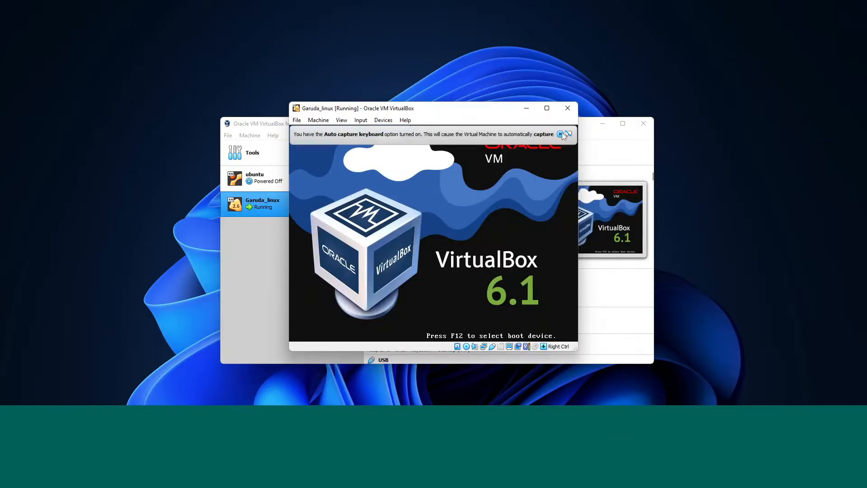
click(559, 133)
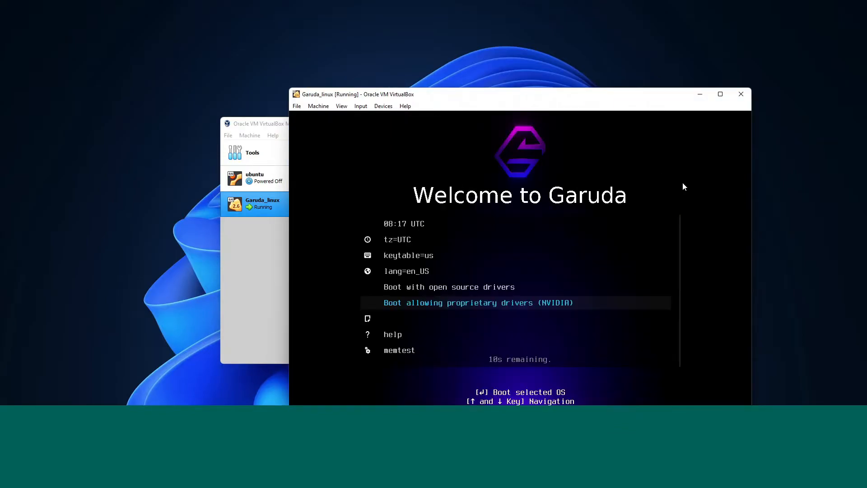
drag(579, 96, 461, 69)
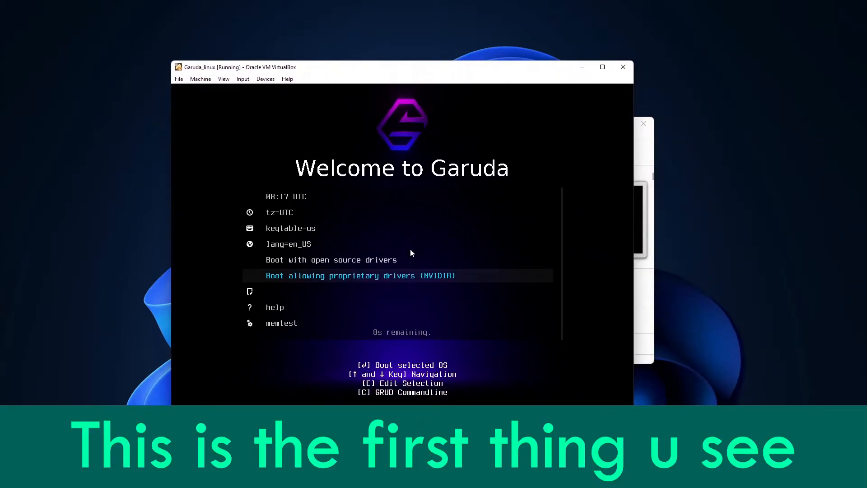
Boot Garuda from its welcome menu with the open source drivers.
key(Up)
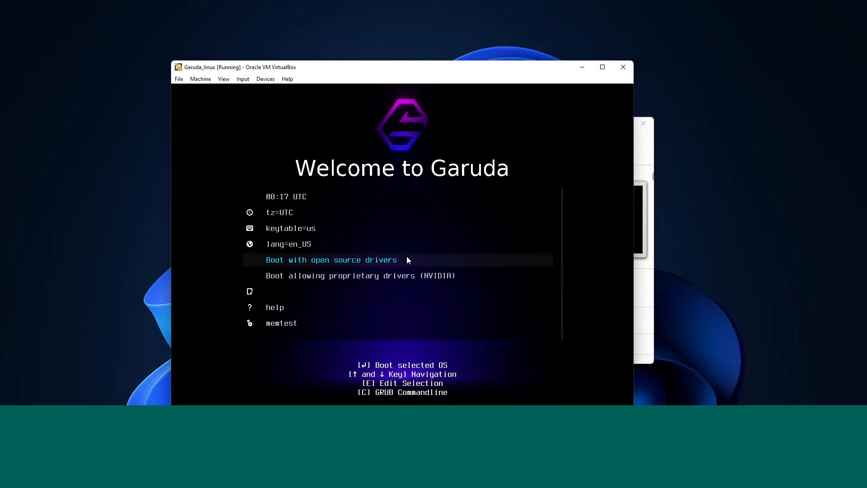
key(Down)
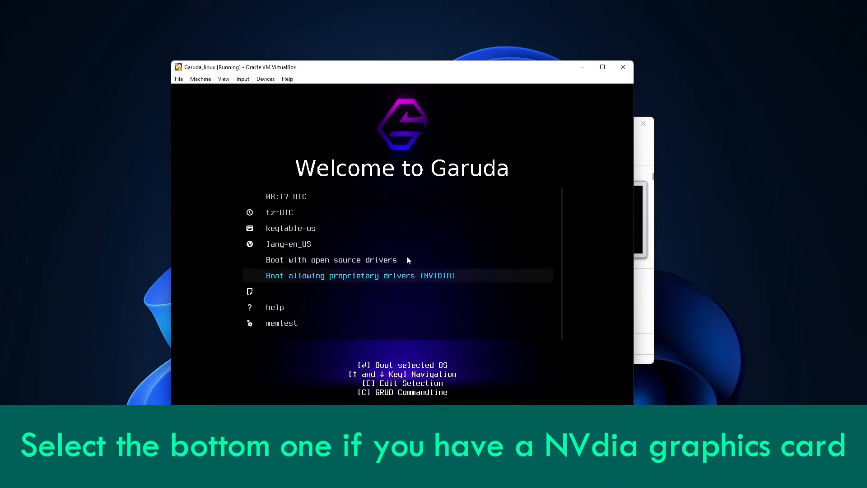
key(Up)
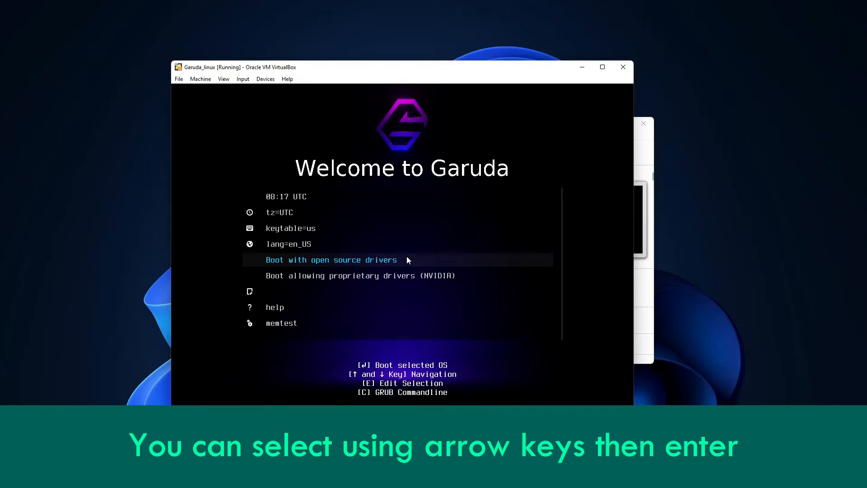
key(Return)
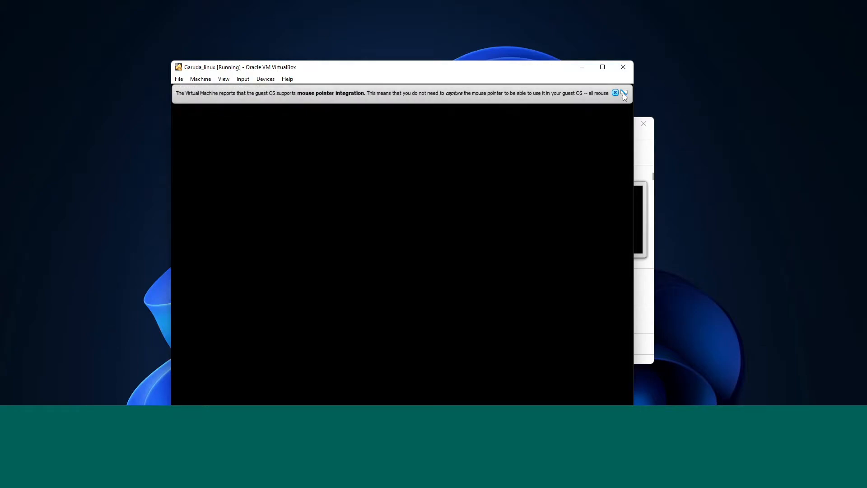
Dismiss the mouse pointer integration notice and widen the running virtual machine's window.
click(614, 93)
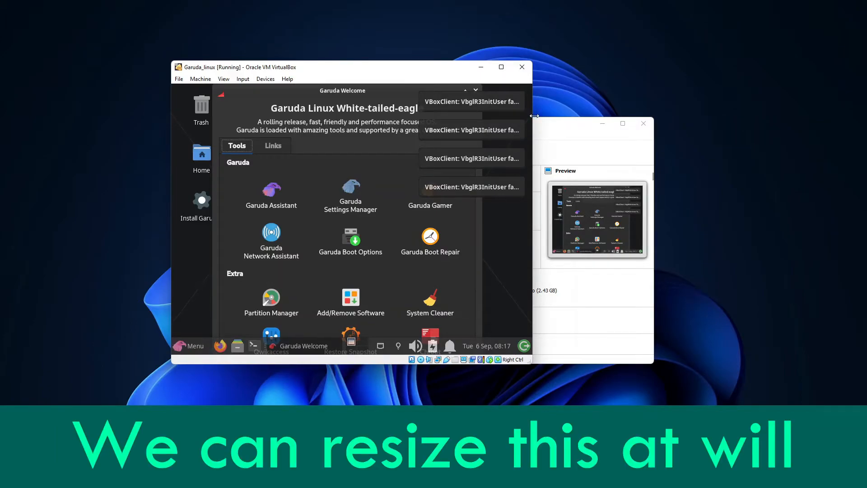
drag(533, 118, 614, 118)
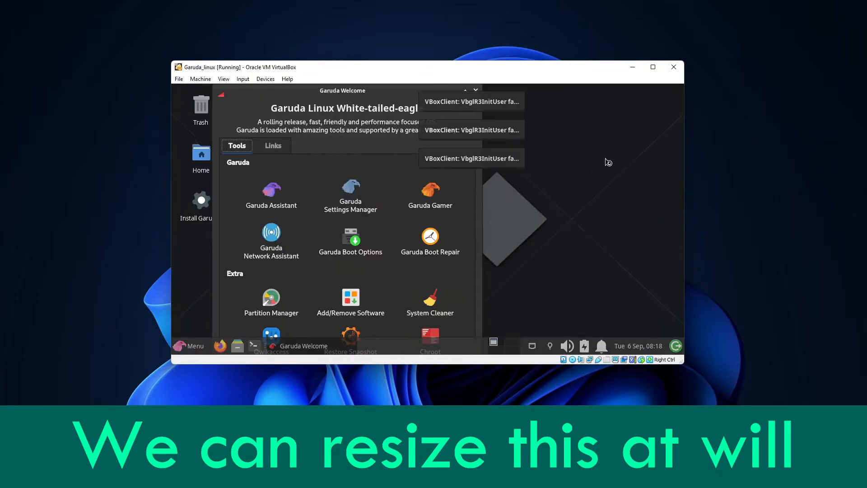
Maximize the running virtual machine's window and launch the Garuda Linux installer from the Garuda Welcome window.
click(653, 68)
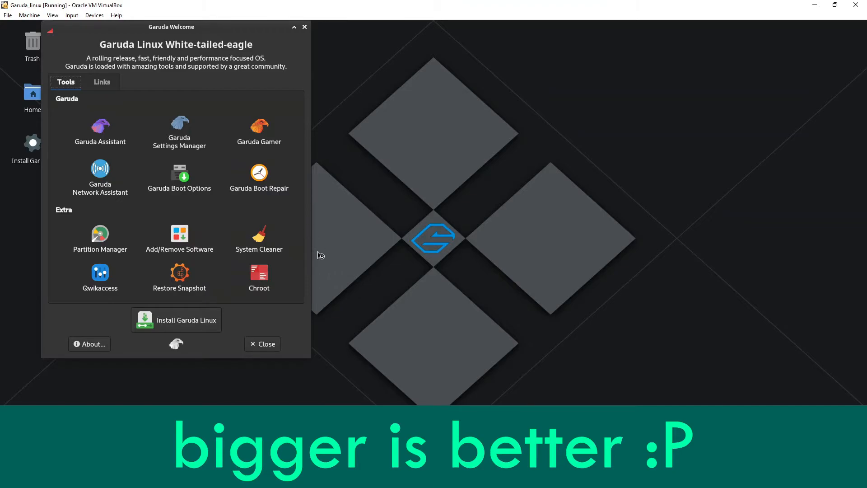
click(183, 323)
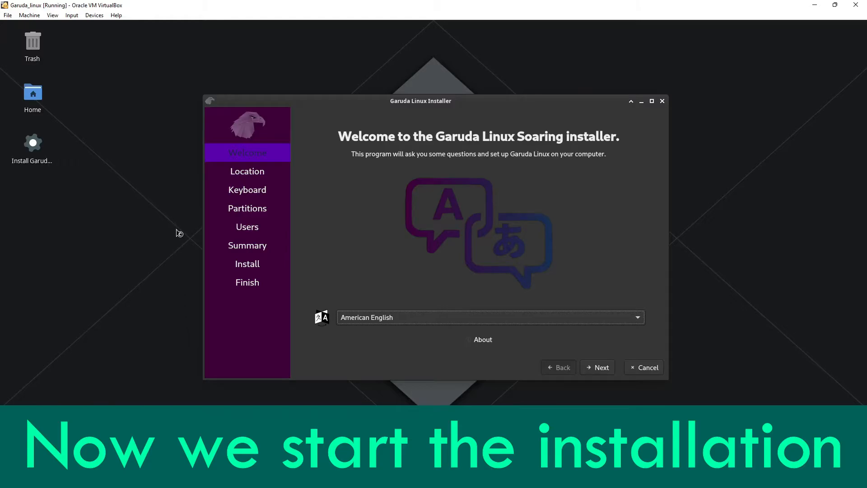
Accept American English, the America/New York location and the default English (US) keyboard, continuing to the installer's partitioning page.
click(601, 367)
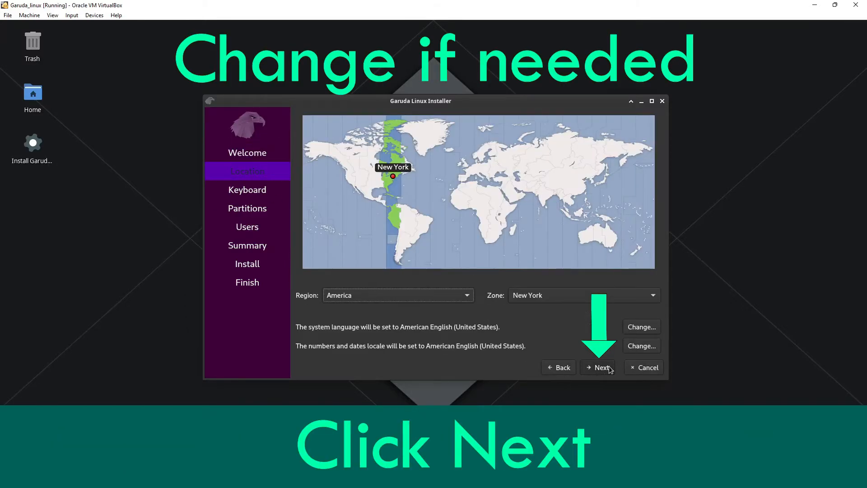
click(602, 367)
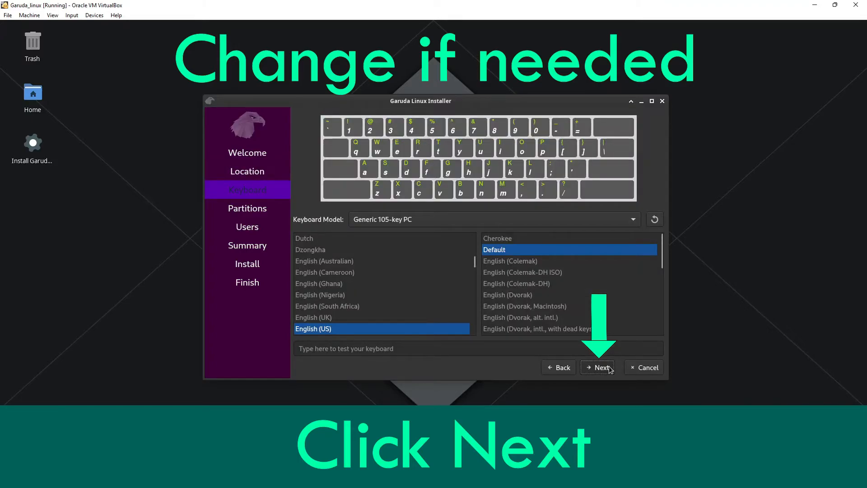
click(609, 369)
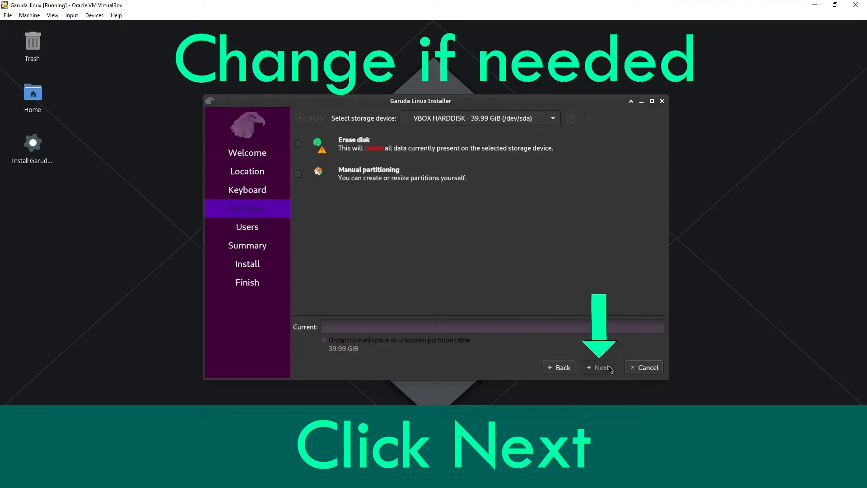
Choose Erase disk with Swap (with Hibernate), keep the boot loader in the Master Boot Record of /dev/sda, and continue.
click(299, 145)
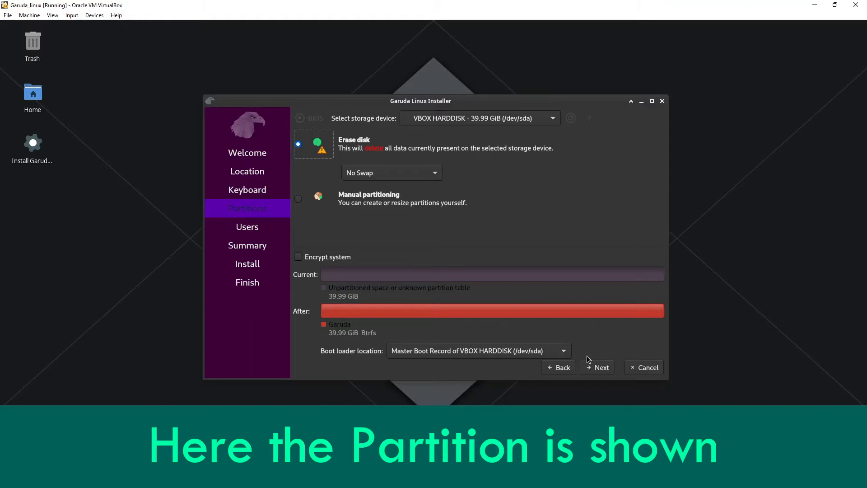
click(564, 352)
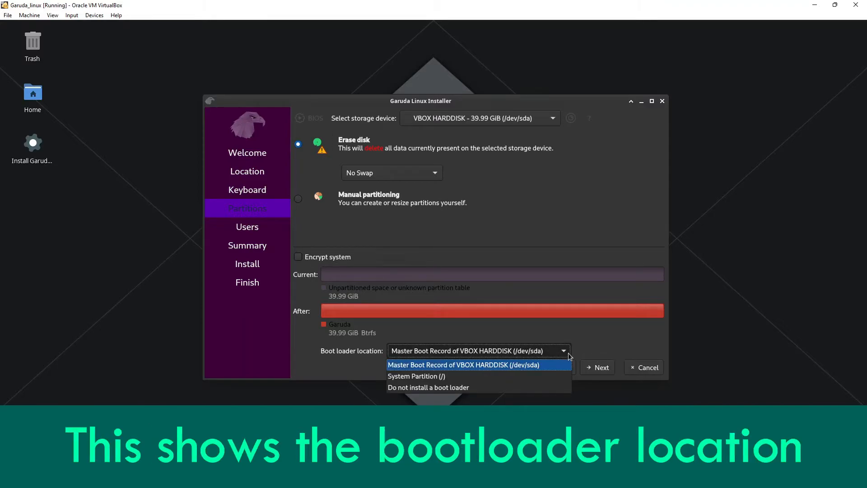
click(568, 353)
click(568, 353)
click(567, 353)
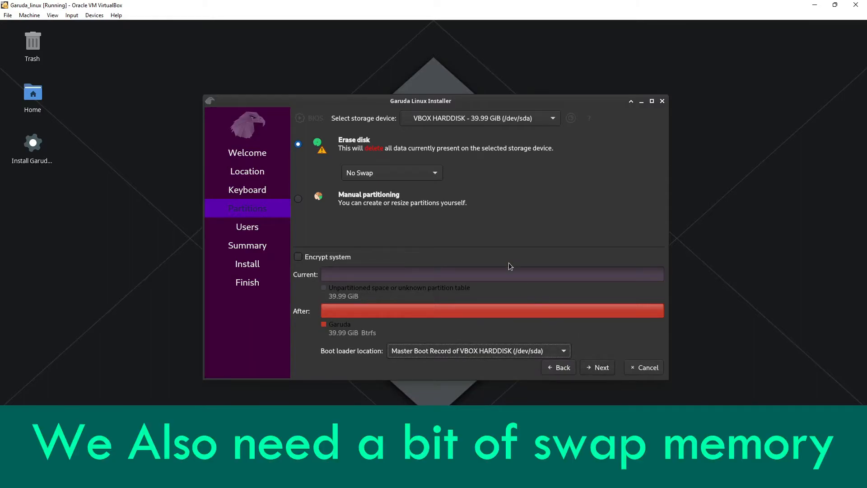
click(433, 176)
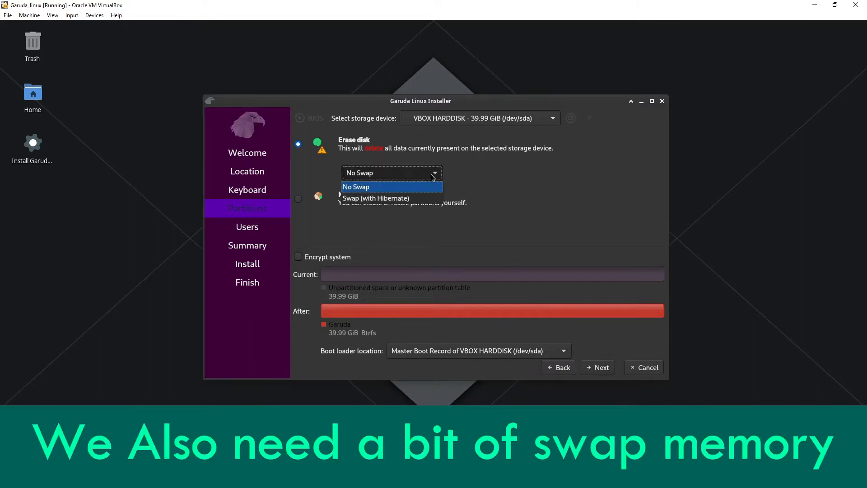
click(427, 200)
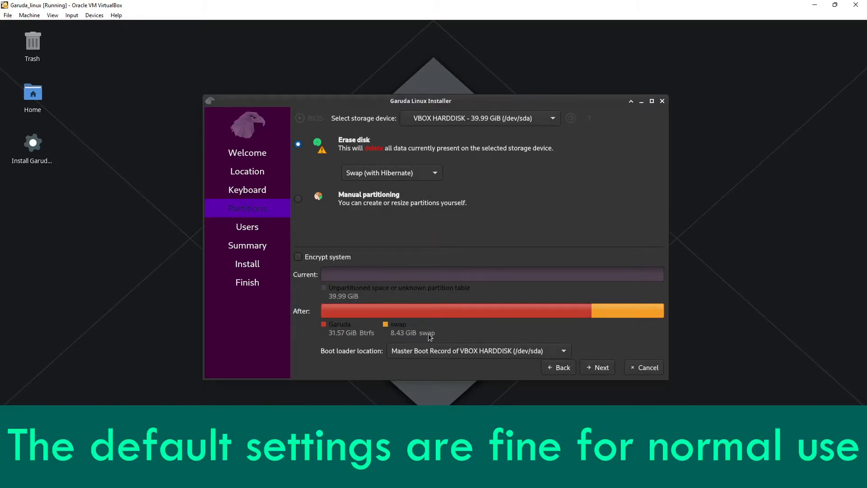
click(597, 372)
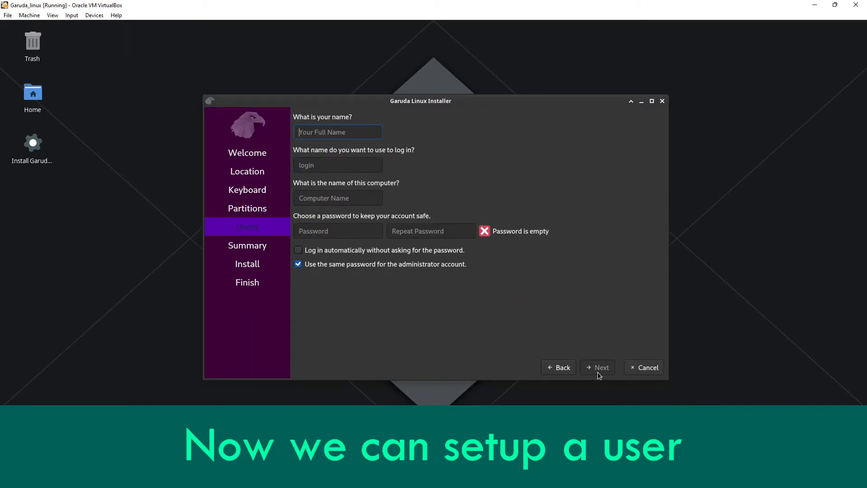
Enter the user's full name and the account password twice, enable automatic login without asking for the password, and continue to the summary.
text(Tar)
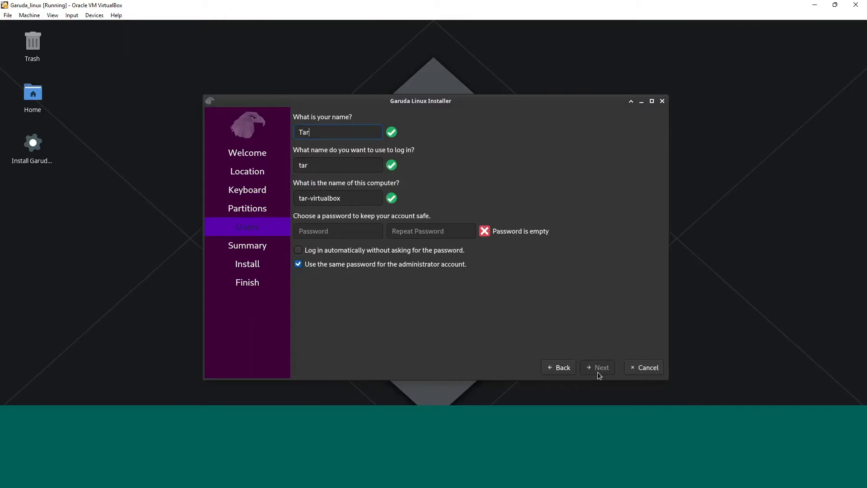
text(Zo)
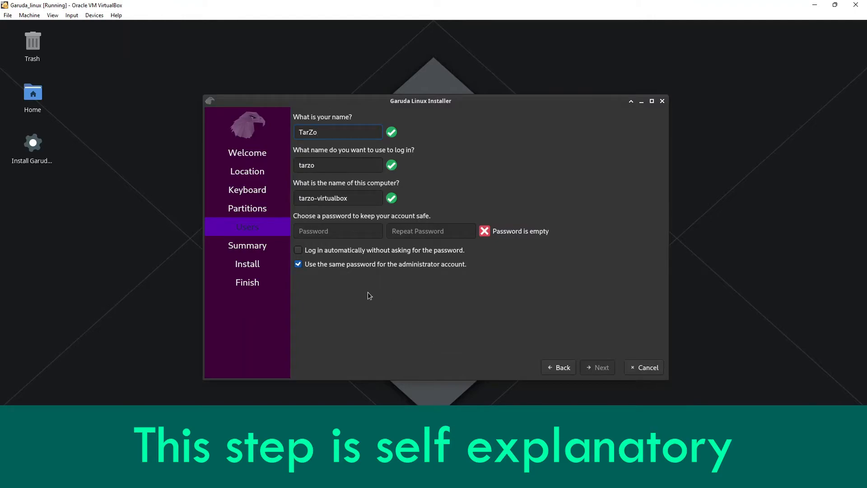
click(356, 229)
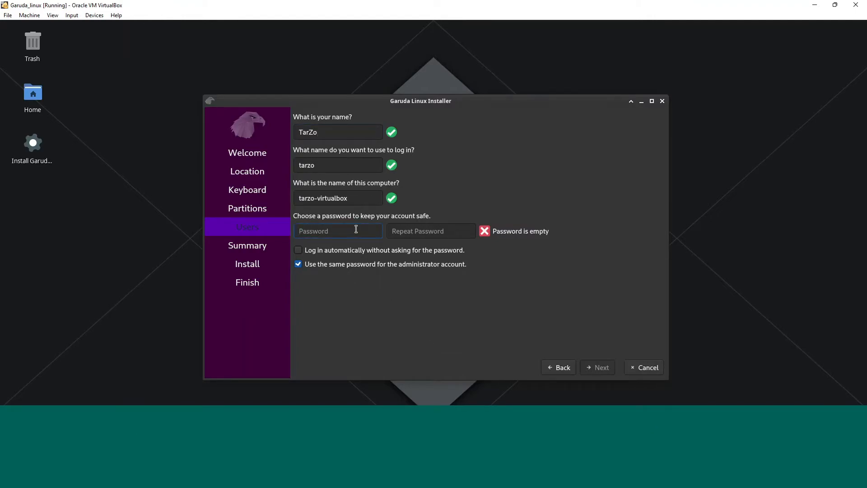
text(*********)
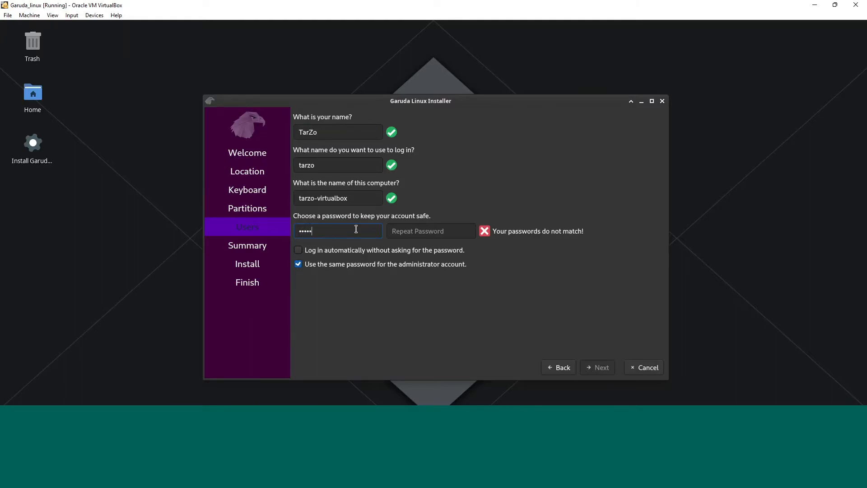
text(**)
click(408, 233)
text(***********)
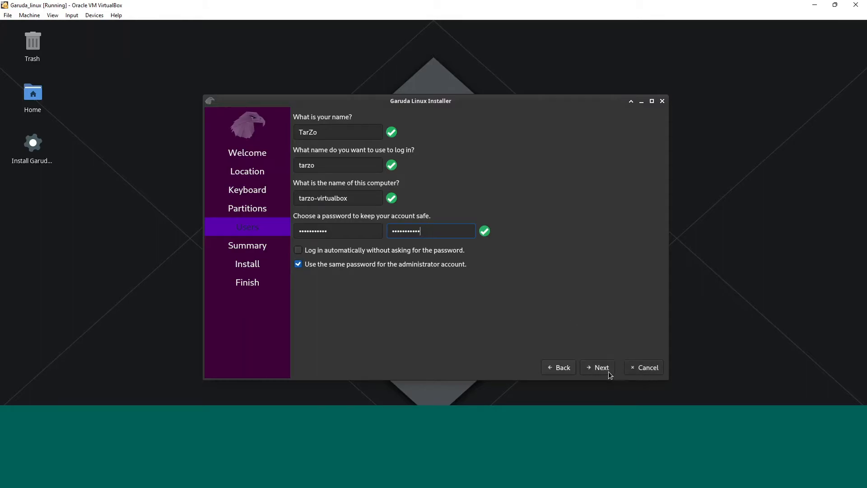
click(318, 254)
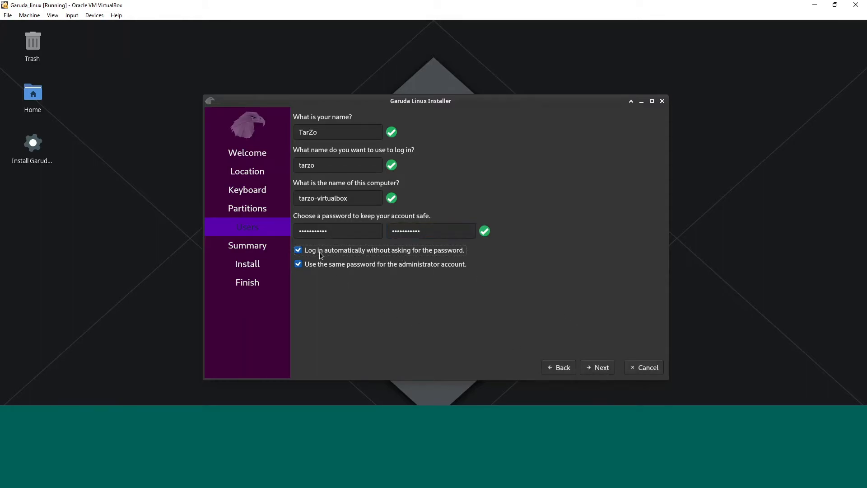
click(598, 371)
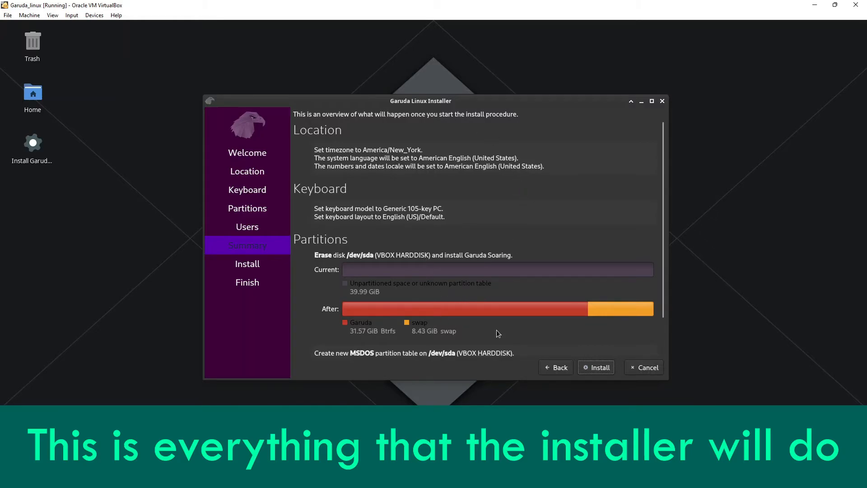
Review the installation summary down to the planned partition changes, start the installation and confirm the disk changes.
scroll(566, 276, down, 3)
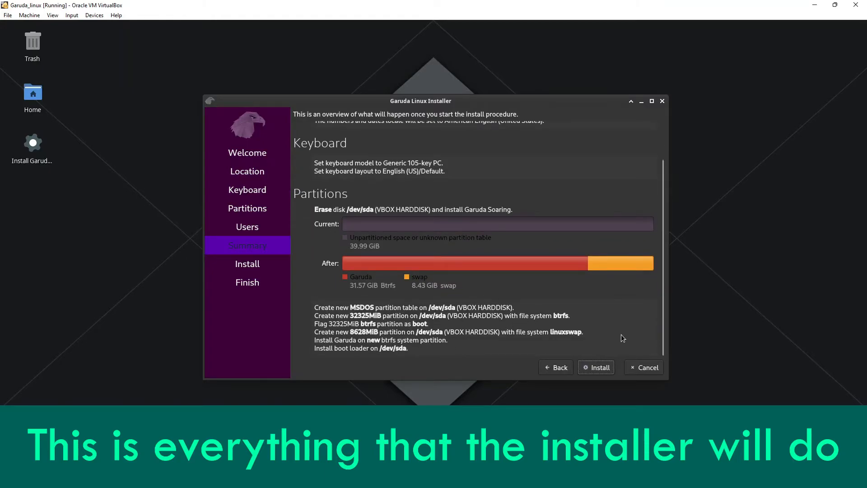
click(600, 367)
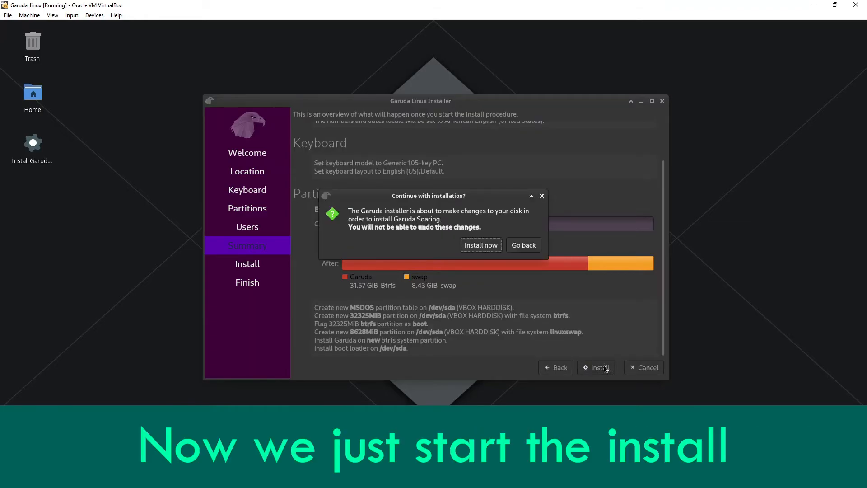
click(493, 248)
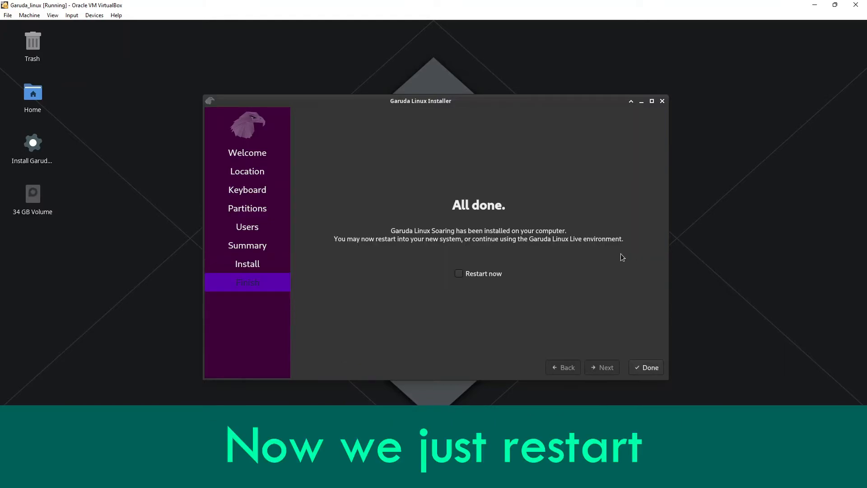
Finish the installer with the Restart now option so the virtual machine reboots.
click(469, 275)
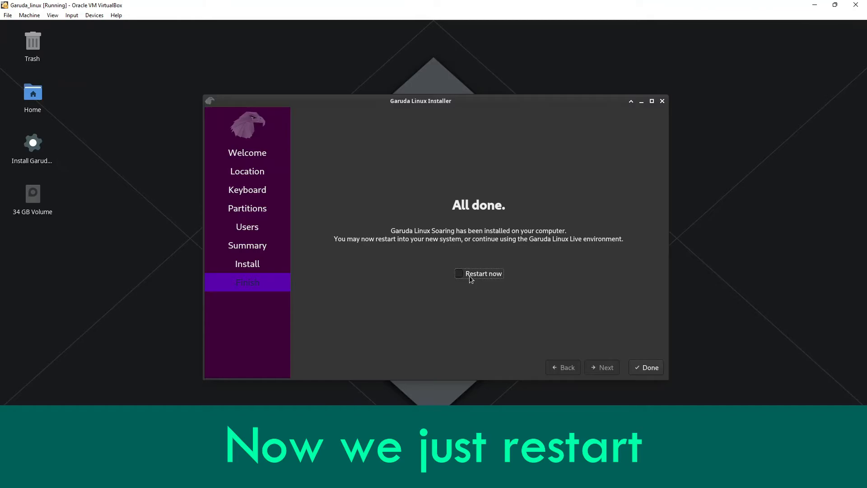
click(646, 372)
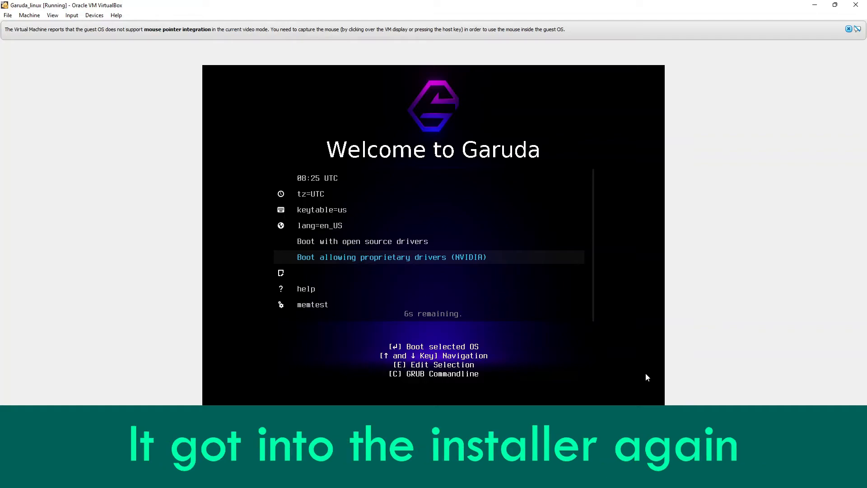
Stop the live boot menu's countdown, dismiss the mouse pointer notice and power off the virtual machine.
key(Down)
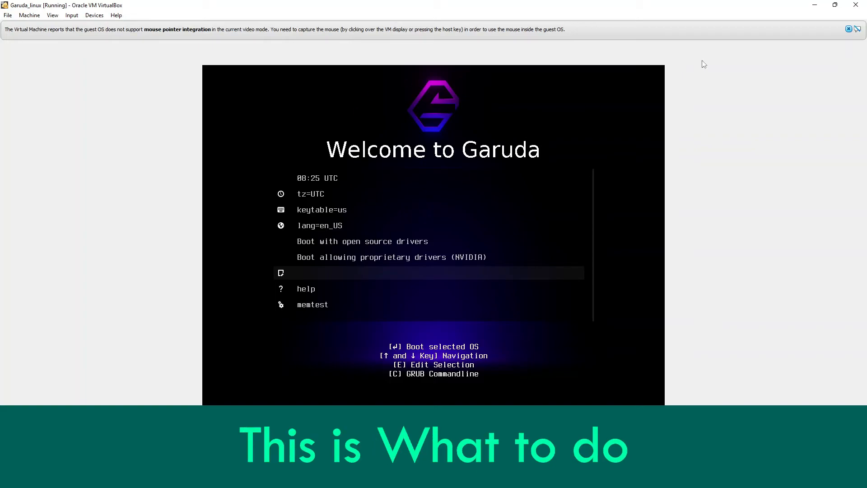
click(849, 29)
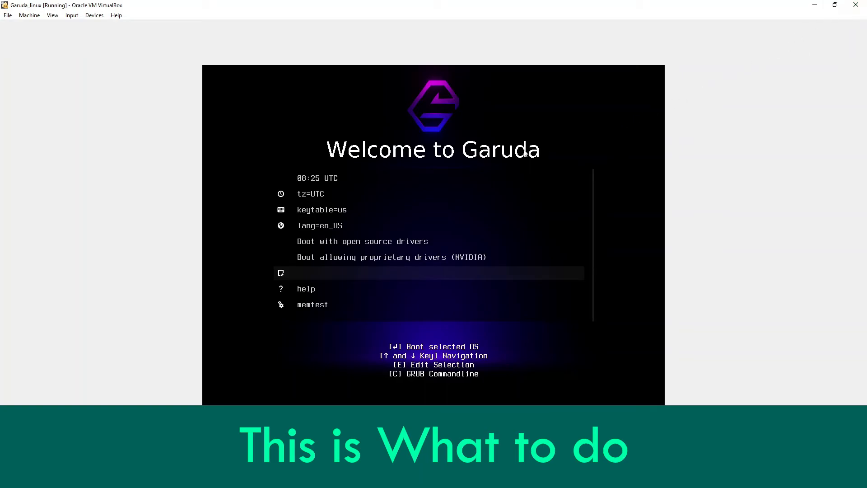
click(852, 8)
click(425, 248)
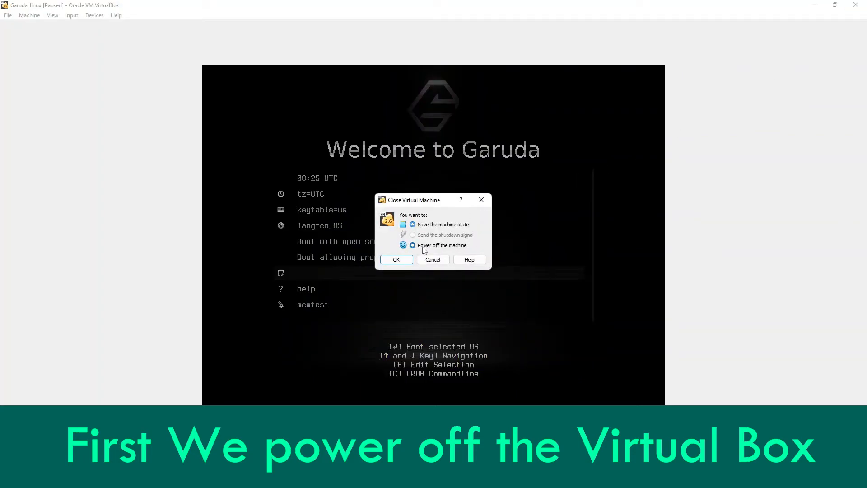
click(396, 259)
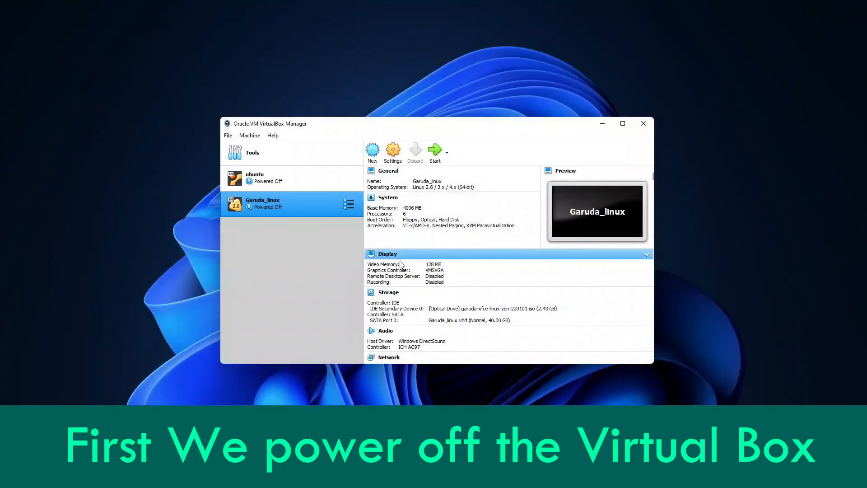
Remove the garuda-xfce-linux-zen-220101.iso disk from Garuda_linux's virtual optical drive and save the storage settings.
click(396, 159)
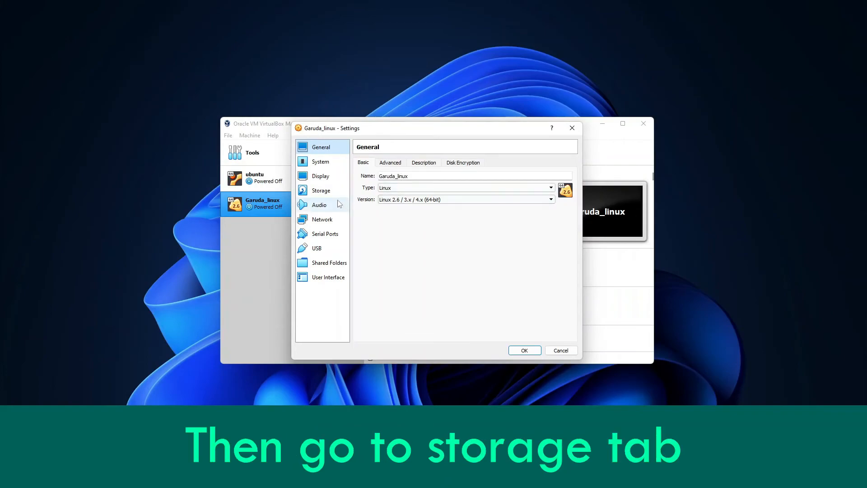
click(329, 189)
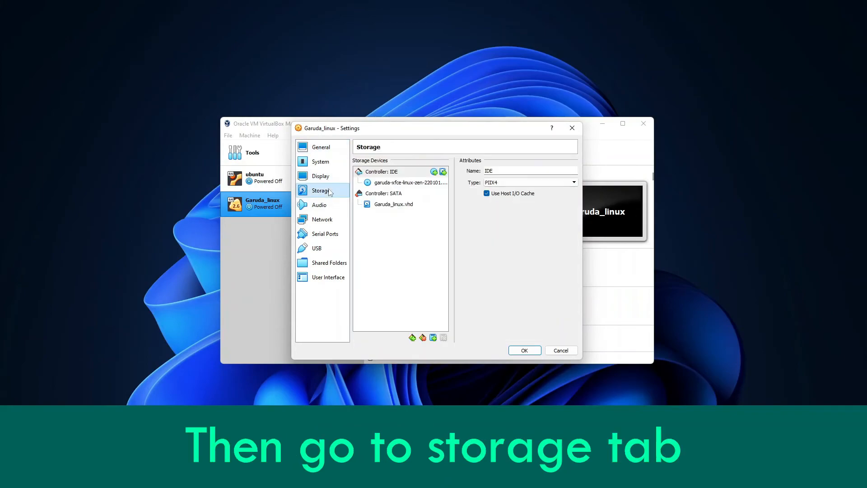
click(386, 182)
click(573, 171)
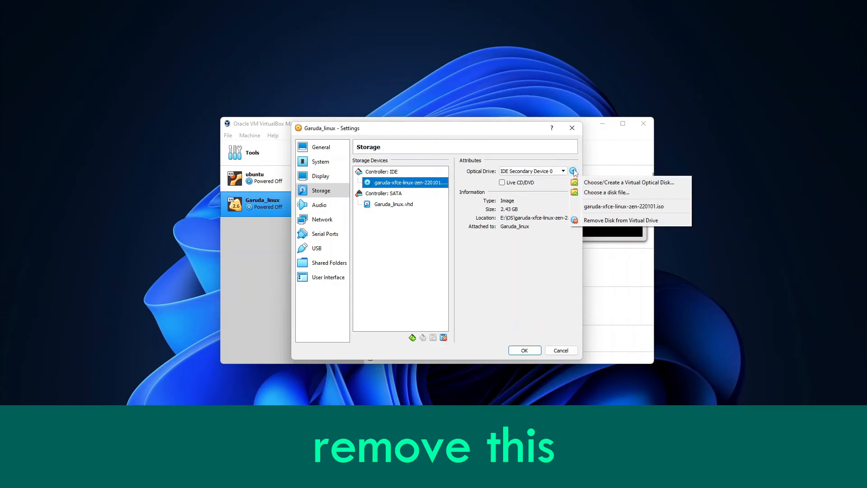
click(580, 220)
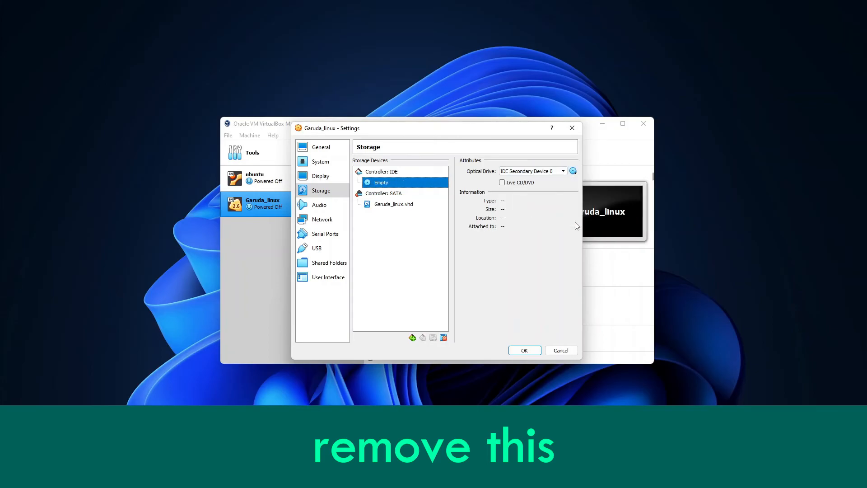
click(532, 351)
Restart the Garuda_linux virtual machine, dismiss the auto capture keyboard notice and boot the installed Garuda Linux.
click(433, 153)
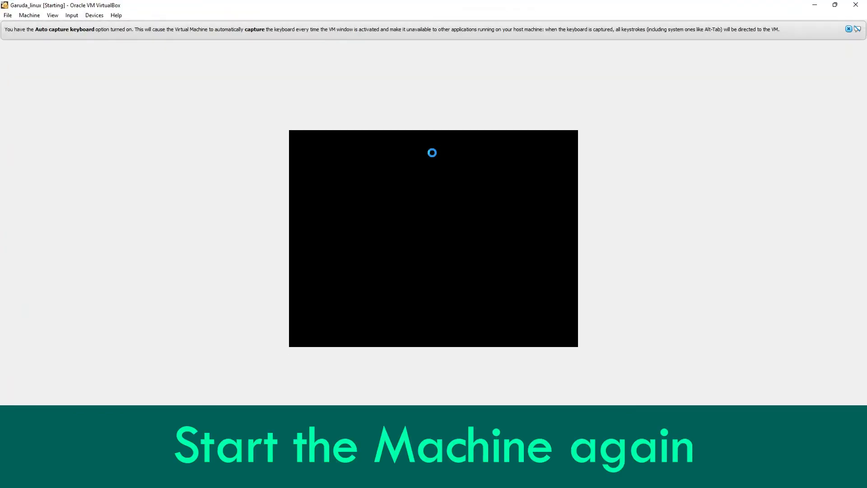
click(848, 29)
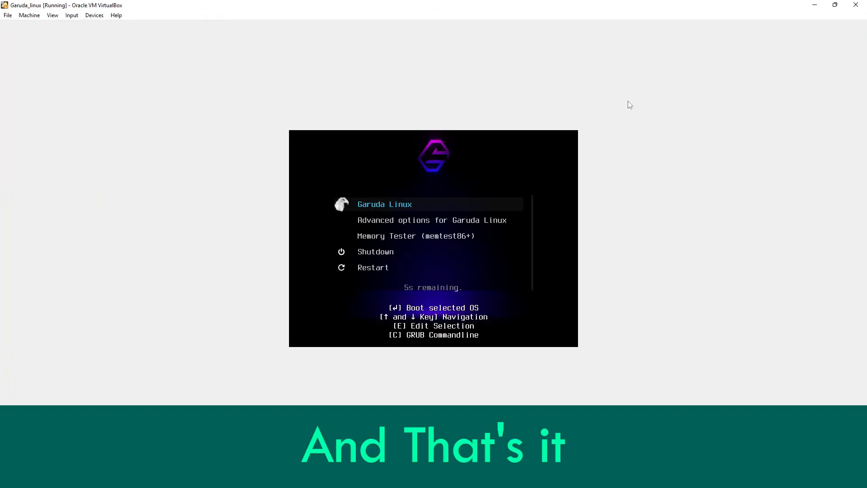
key(Return)
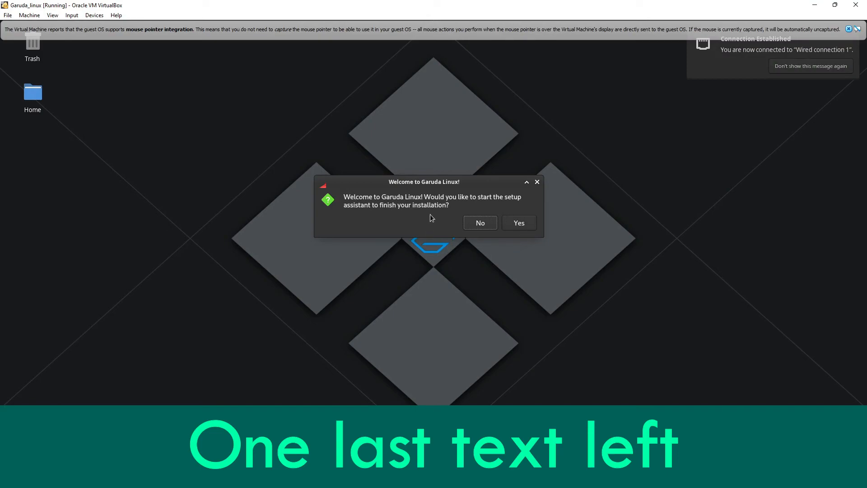
Start the setup assistant, dismiss the mouse pointer notice, and decline both the system update and the post installation wizard.
click(519, 223)
click(847, 30)
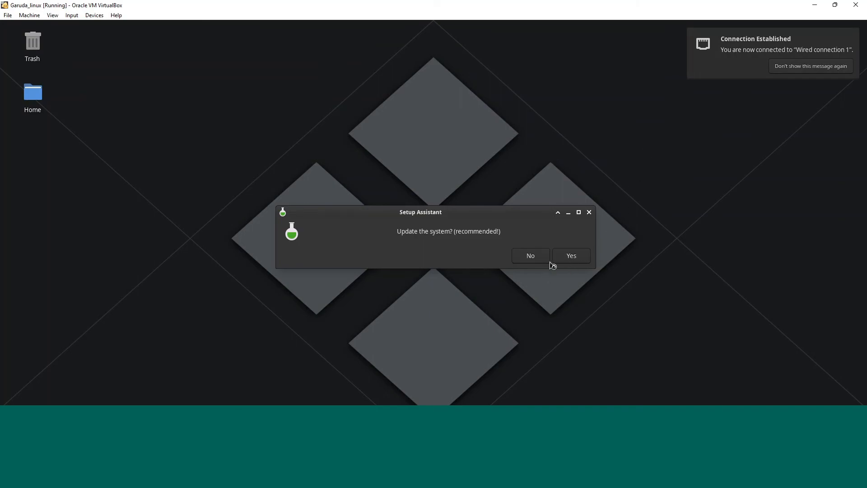
click(533, 256)
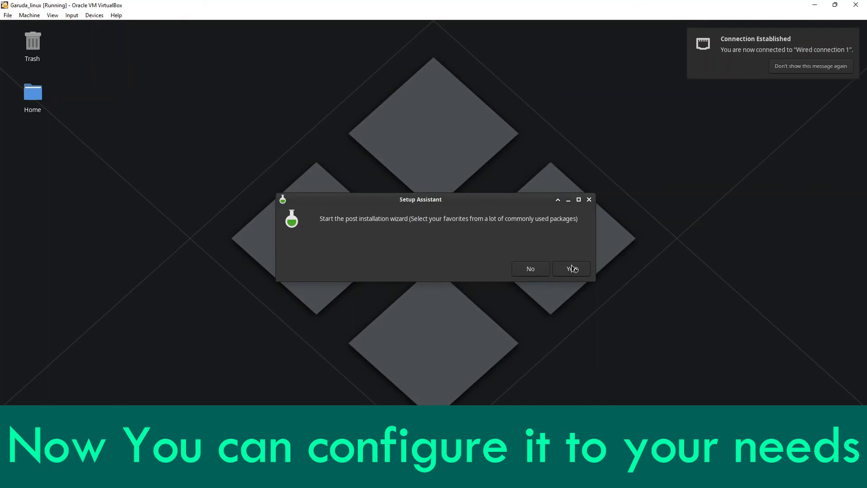
click(544, 271)
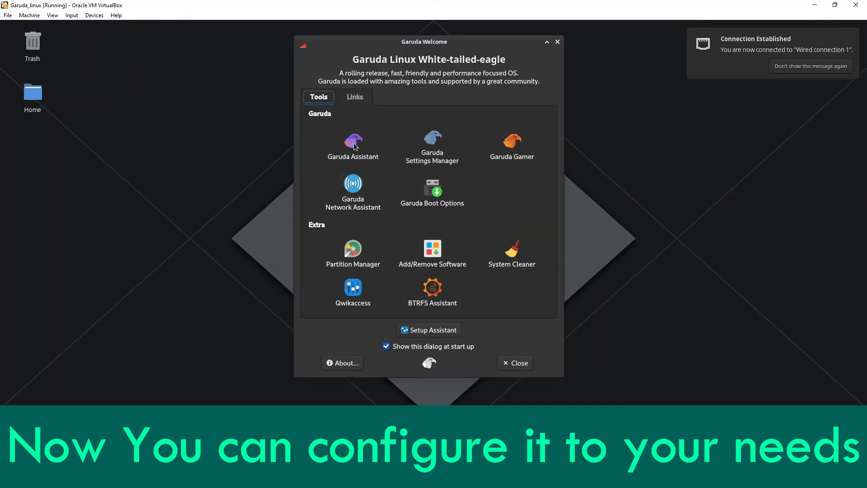